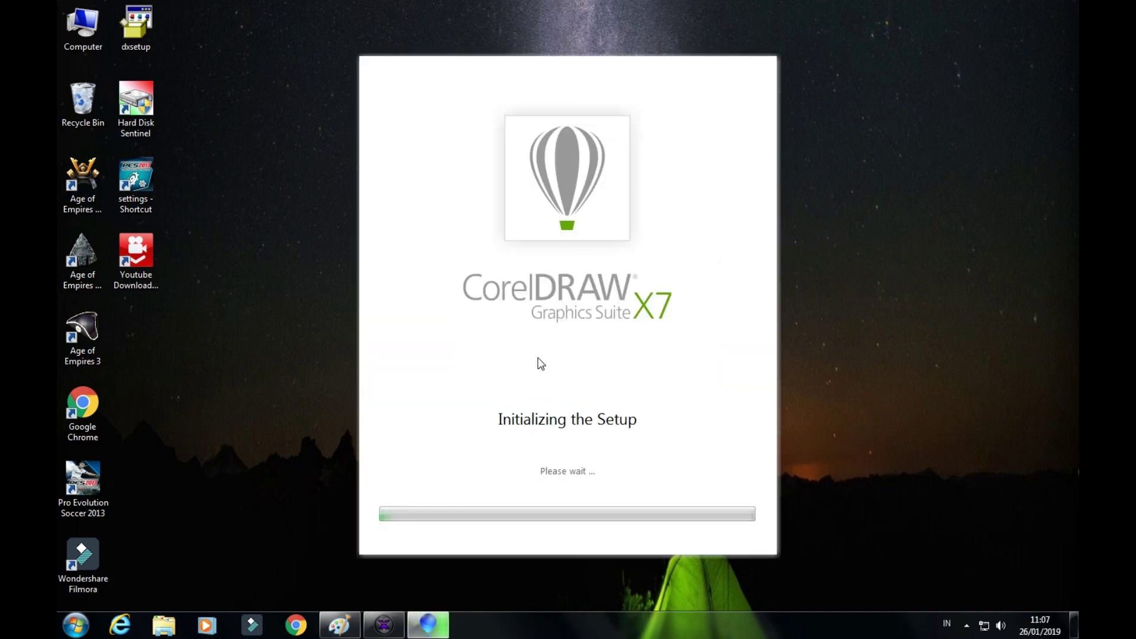
Move the setup window aside and scroll the licence agreement to its end
{"action": "left_click_drag", "start_coordinate": [575, 78], "coordinate": [574, 55]}
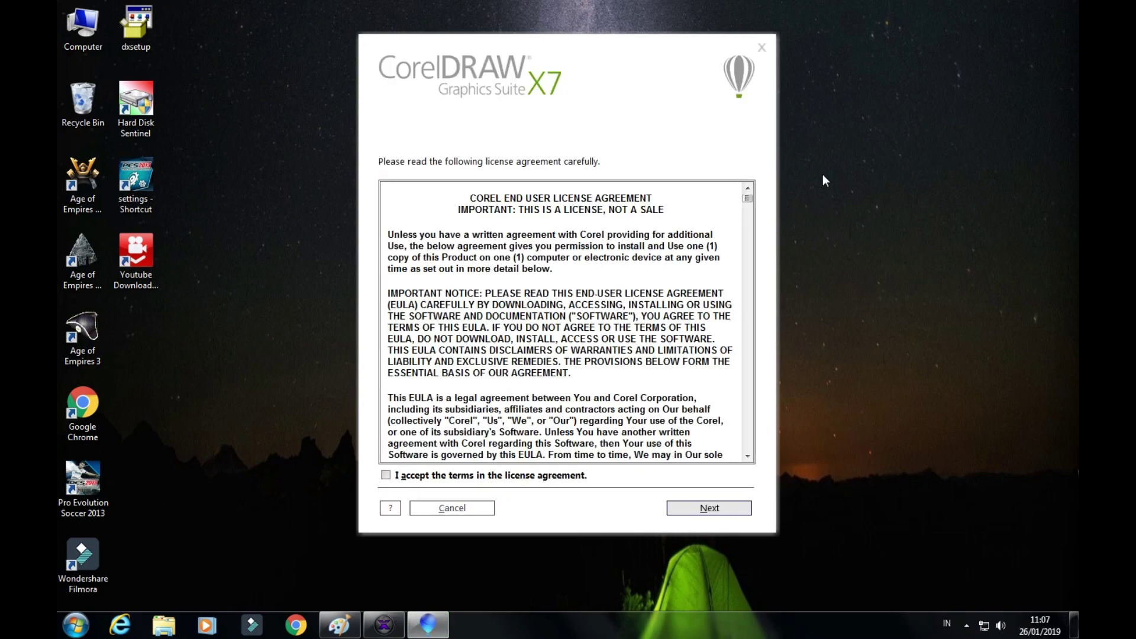
{"action": "scroll", "coordinate": [825, 179], "scroll_direction": "down", "scroll_amount": 15}
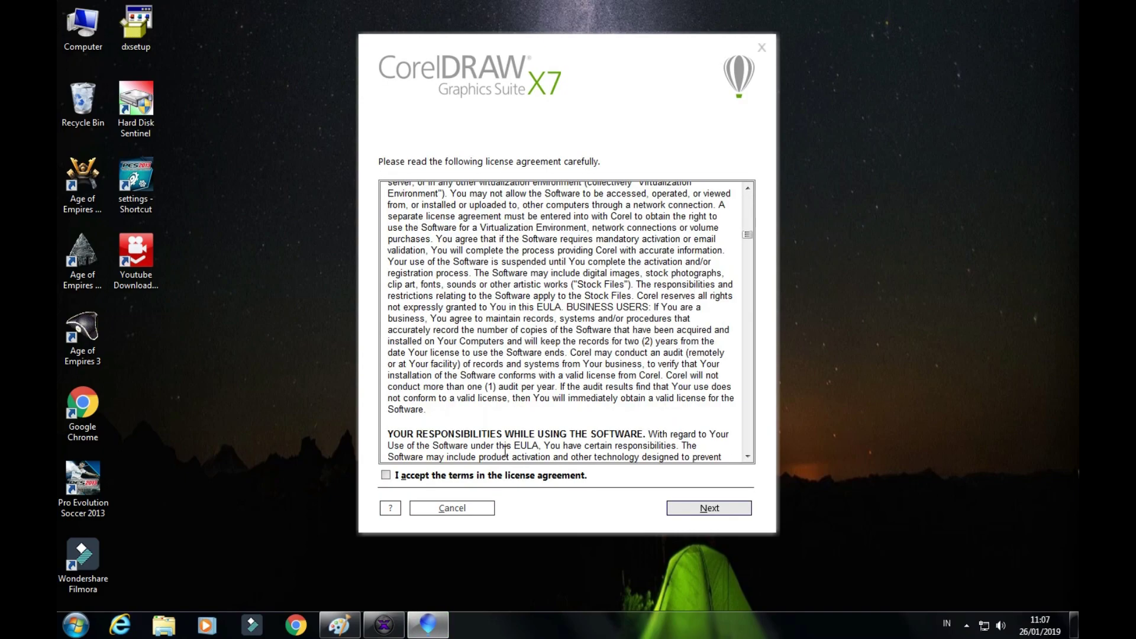
{"action": "left_click_drag", "start_coordinate": [748, 258], "coordinate": [738, 477]}
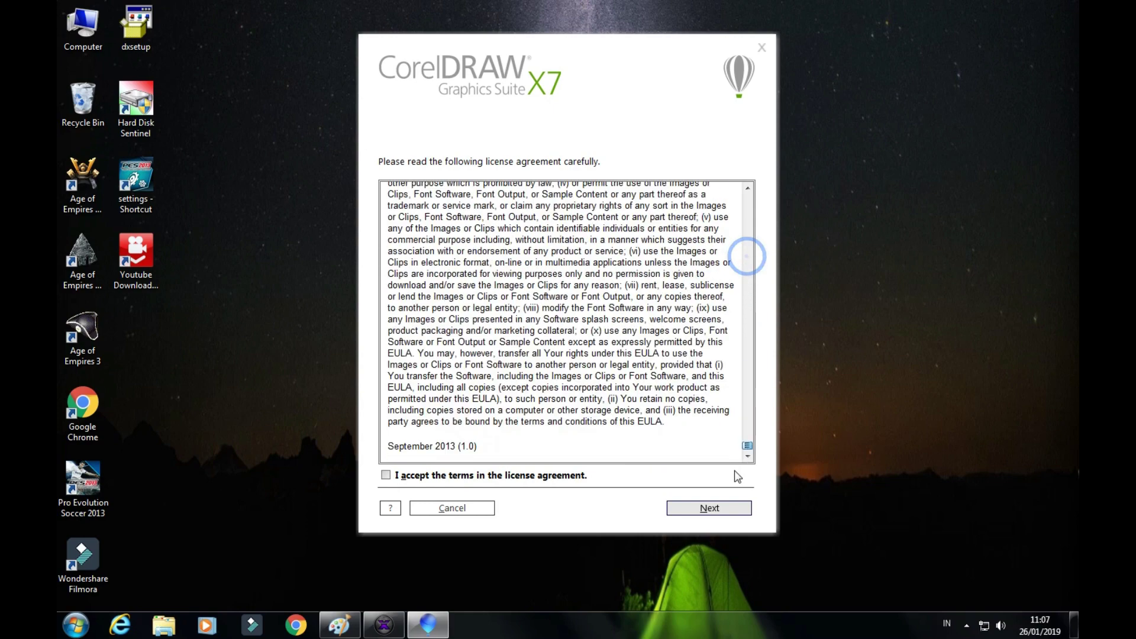
Enter a username and paste a serial from the generator into the Serial Number field
{"action": "left_click", "coordinate": [692, 509]}
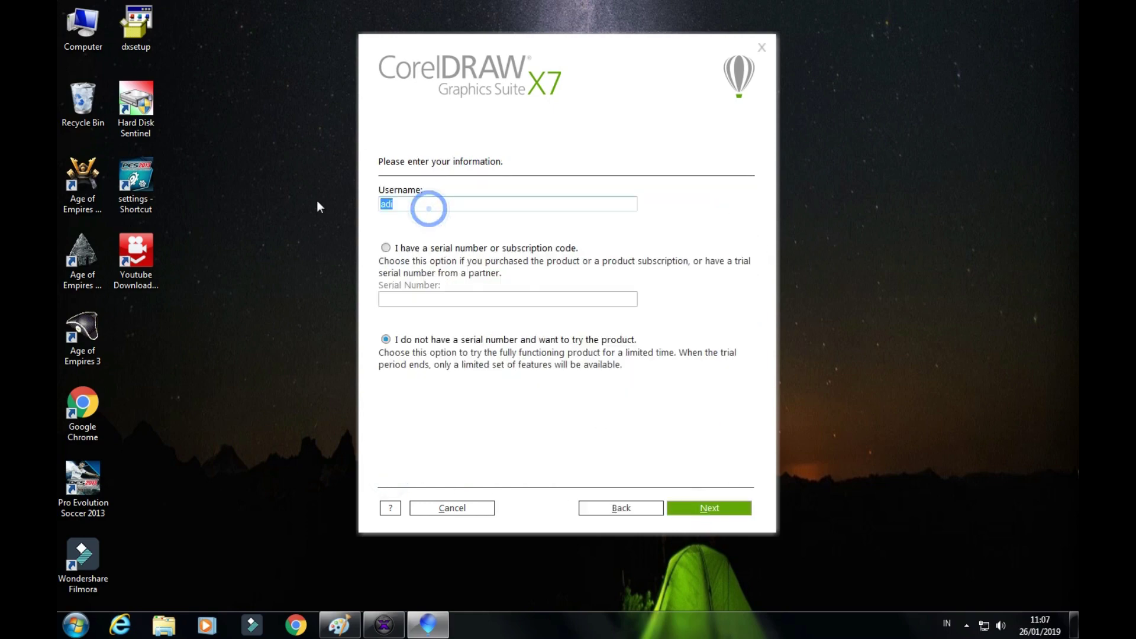
{"action": "type", "text": "Fikri"}
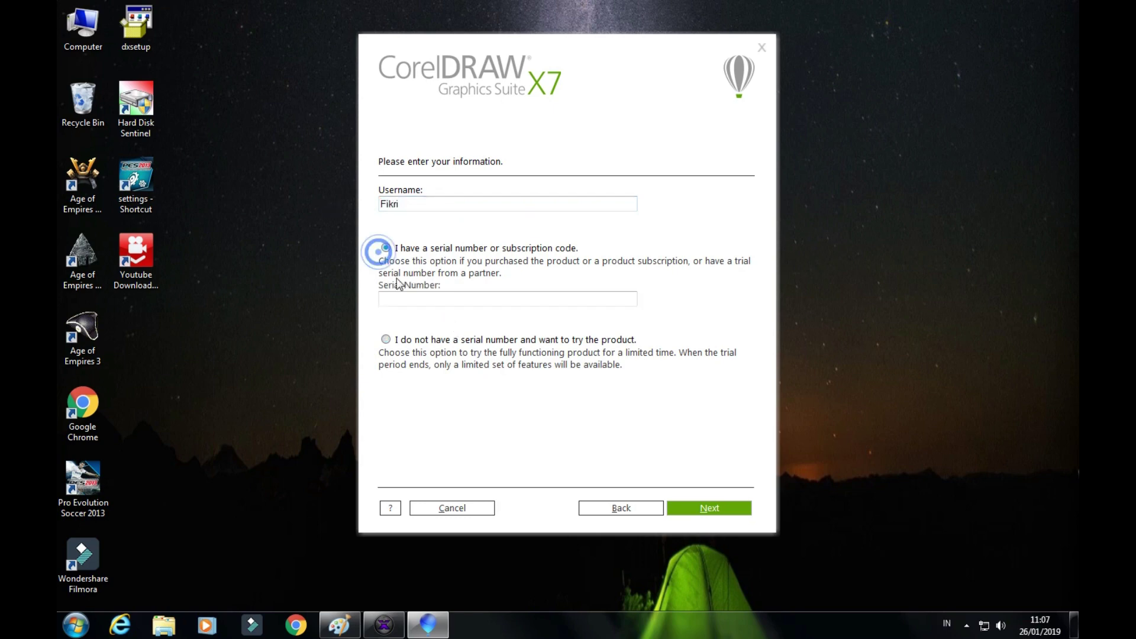
{"action": "left_click", "coordinate": [384, 626]}
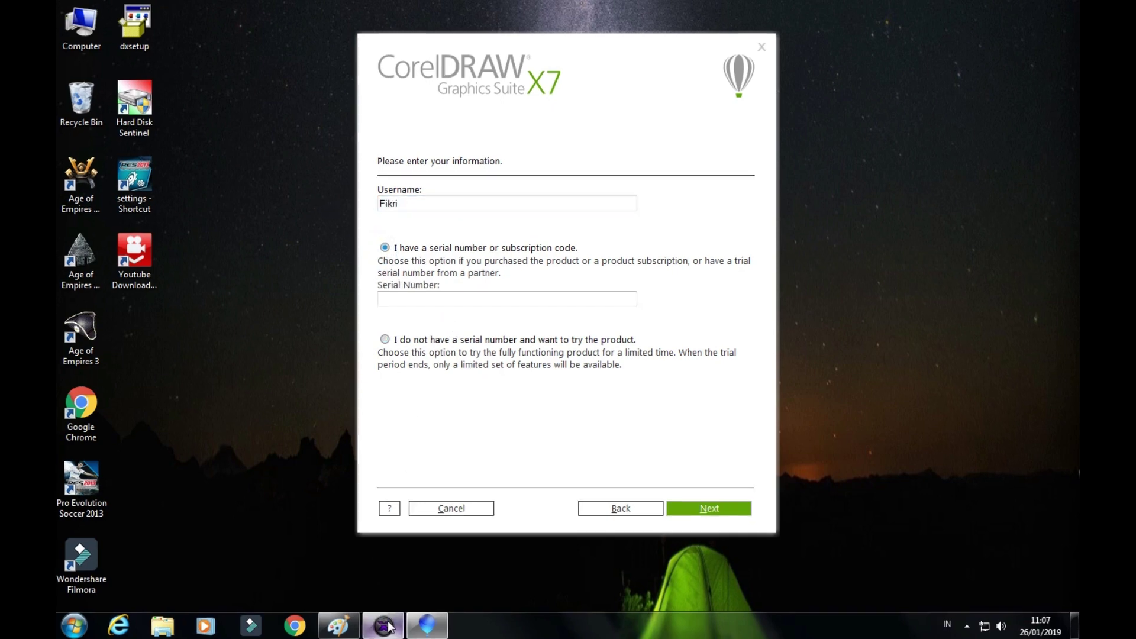
{"action": "left_click_drag", "start_coordinate": [504, 180], "coordinate": [822, 203]}
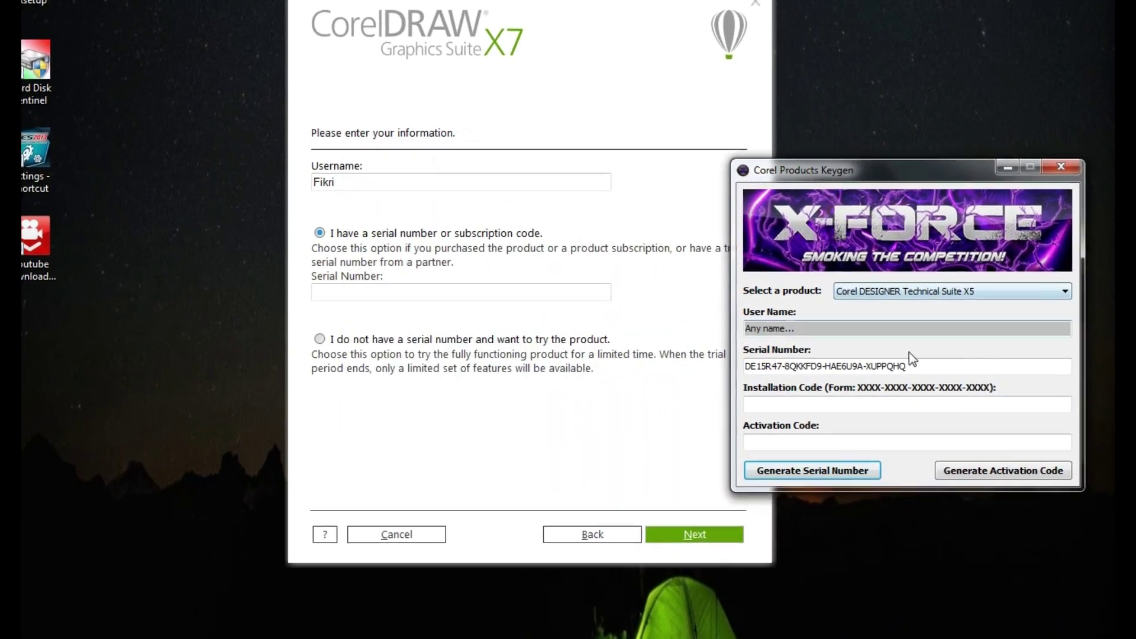
{"action": "left_click_drag", "start_coordinate": [871, 377], "coordinate": [715, 377]}
{"action": "right_click", "coordinate": [778, 377]}
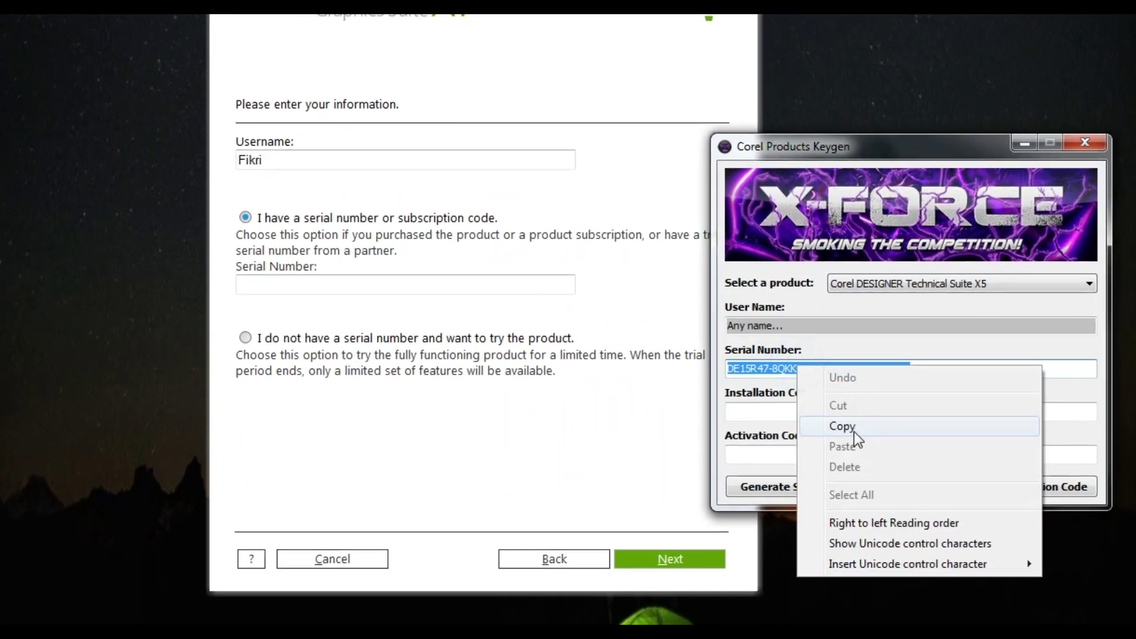
{"action": "left_click", "coordinate": [843, 425]}
{"action": "left_click", "coordinate": [434, 290]}
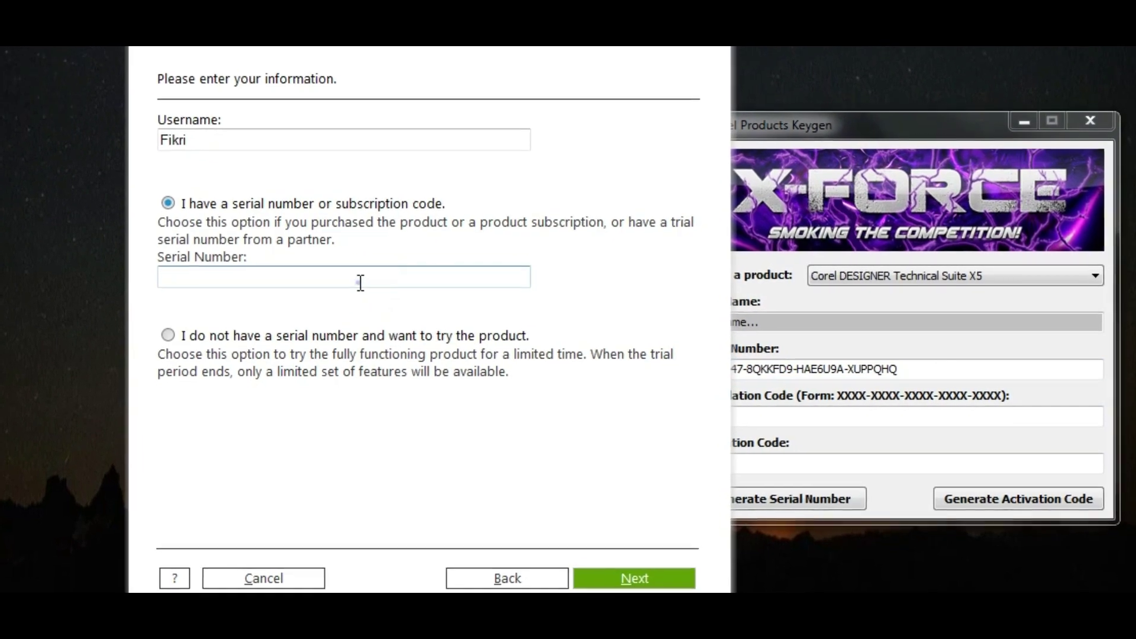
{"action": "key", "text": "ctrl+v"}
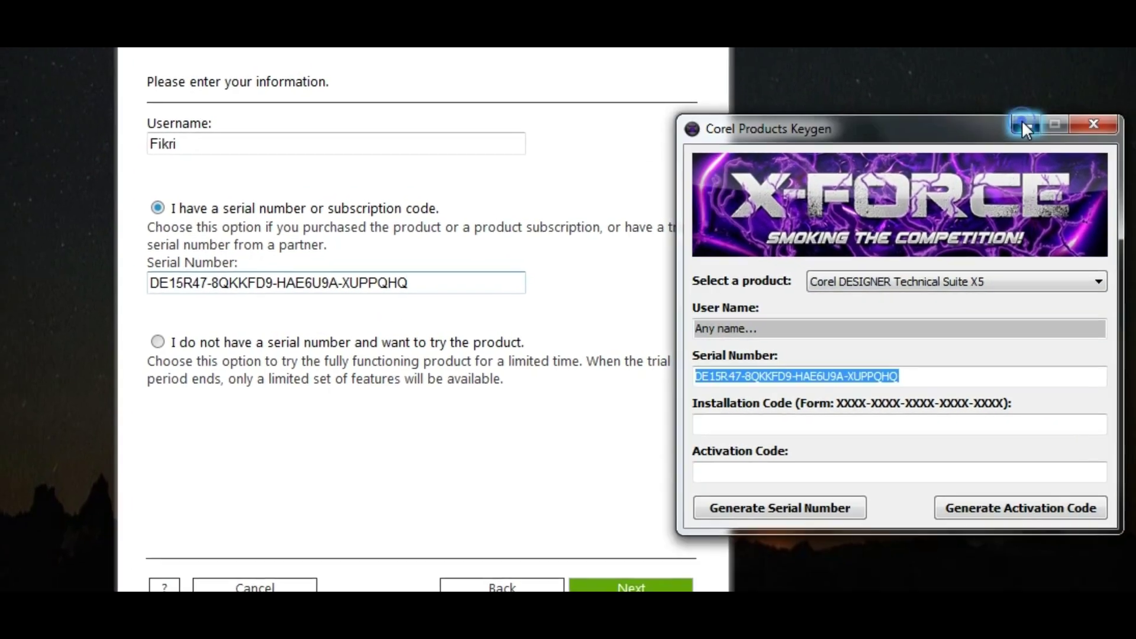
Replace the wrong serial with one generated for CorelDRAW Graphics Suite X7 and continue
{"action": "left_click", "coordinate": [1023, 124]}
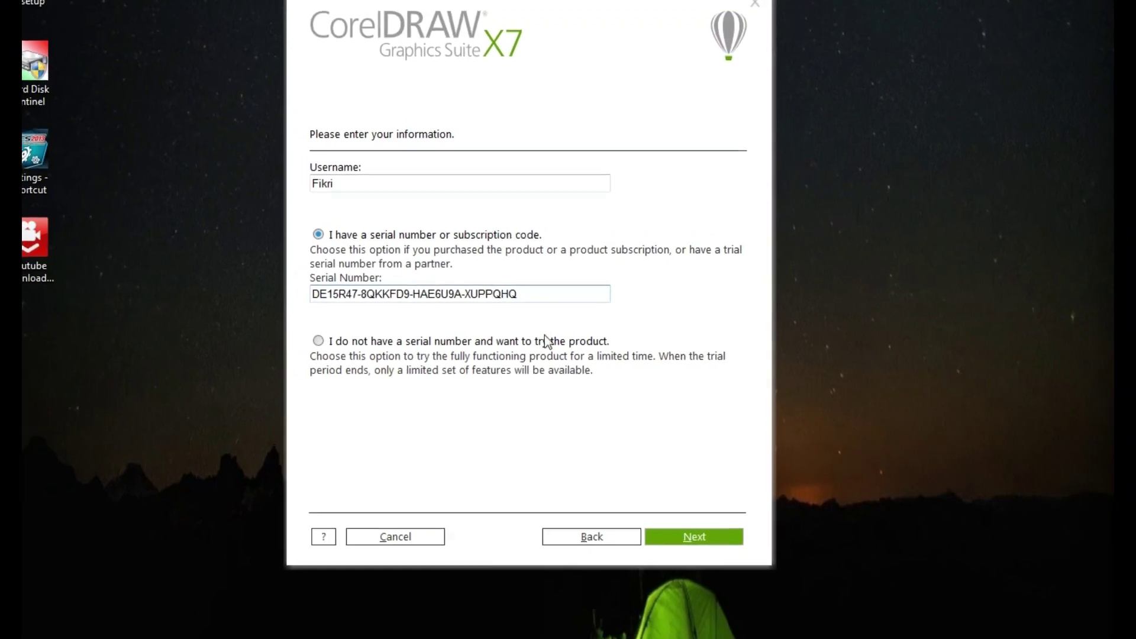
{"action": "left_click_drag", "start_coordinate": [541, 294], "coordinate": [212, 291]}
{"action": "key", "text": "BackSpace"}
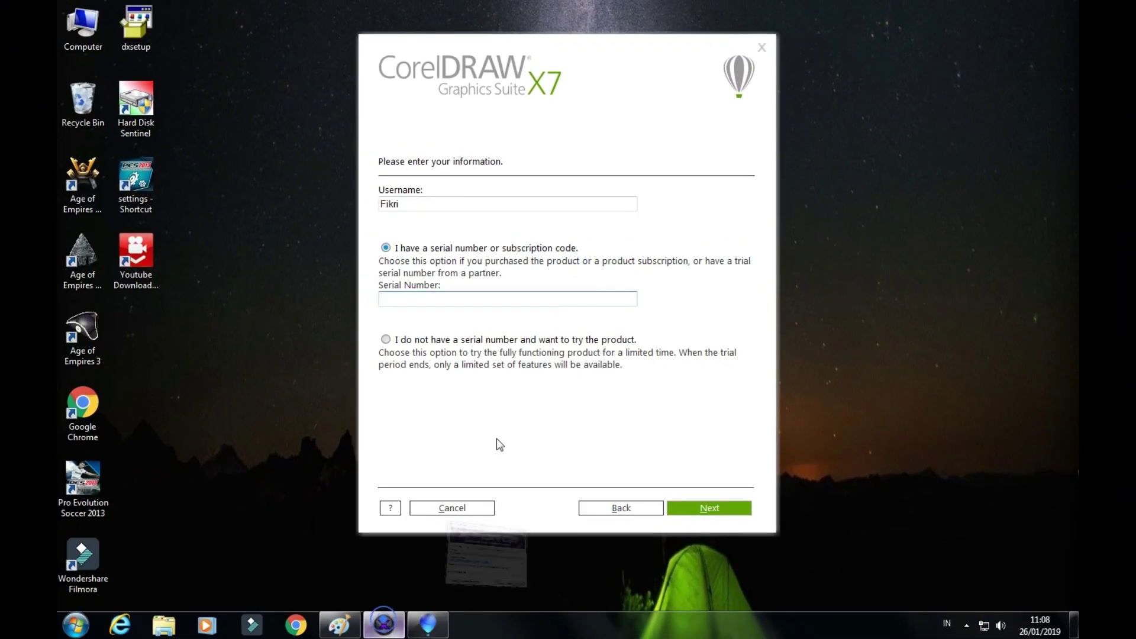
{"action": "left_click", "coordinate": [941, 298]}
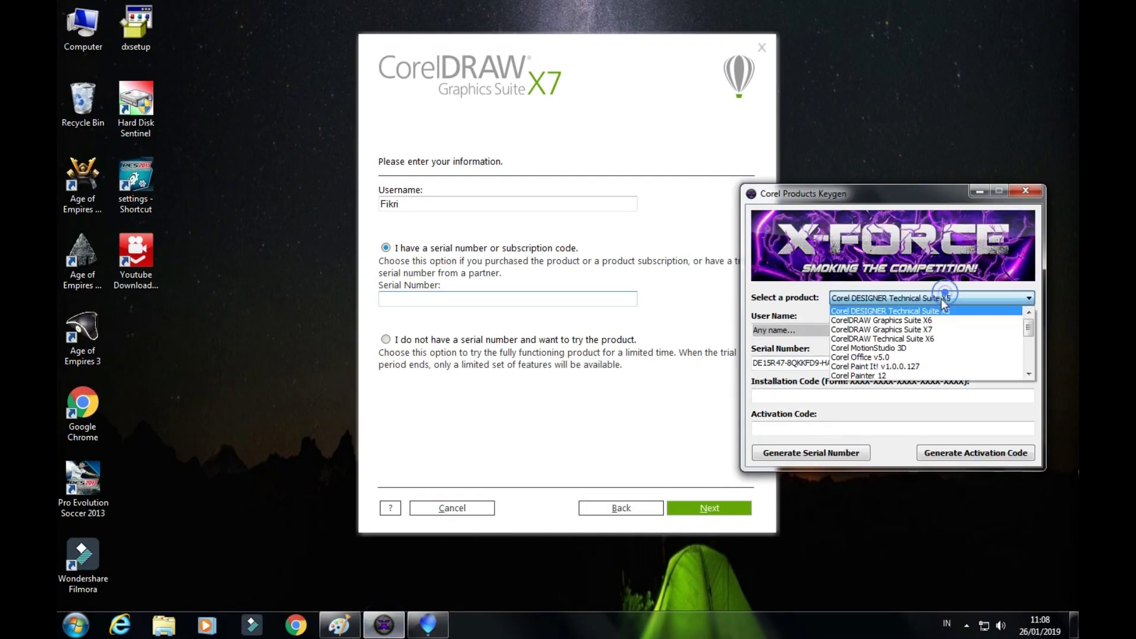
{"action": "left_click", "coordinate": [933, 330]}
{"action": "right_click", "coordinate": [799, 365]}
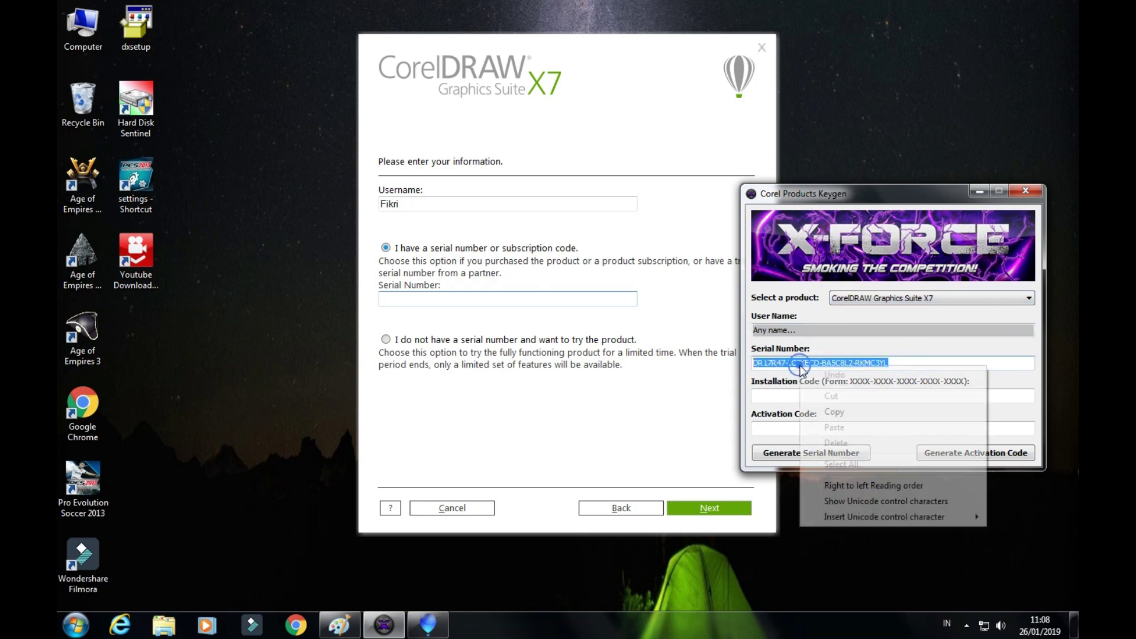
{"action": "left_click", "coordinate": [832, 408]}
{"action": "left_click", "coordinate": [564, 305]}
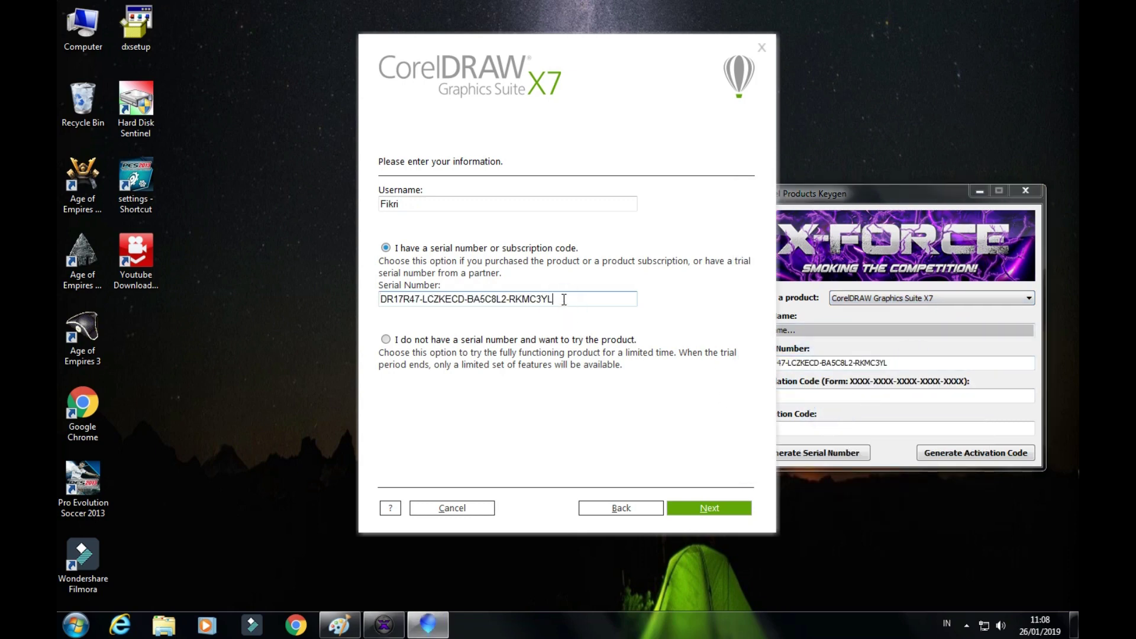
{"action": "left_click", "coordinate": [977, 191]}
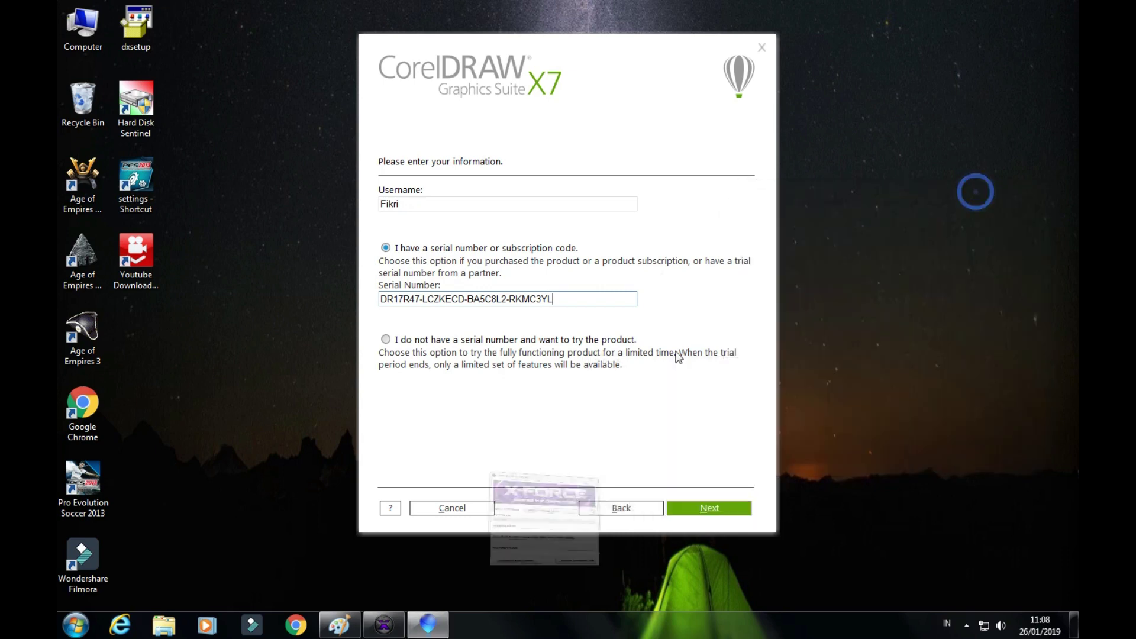
{"action": "left_click", "coordinate": [677, 509]}
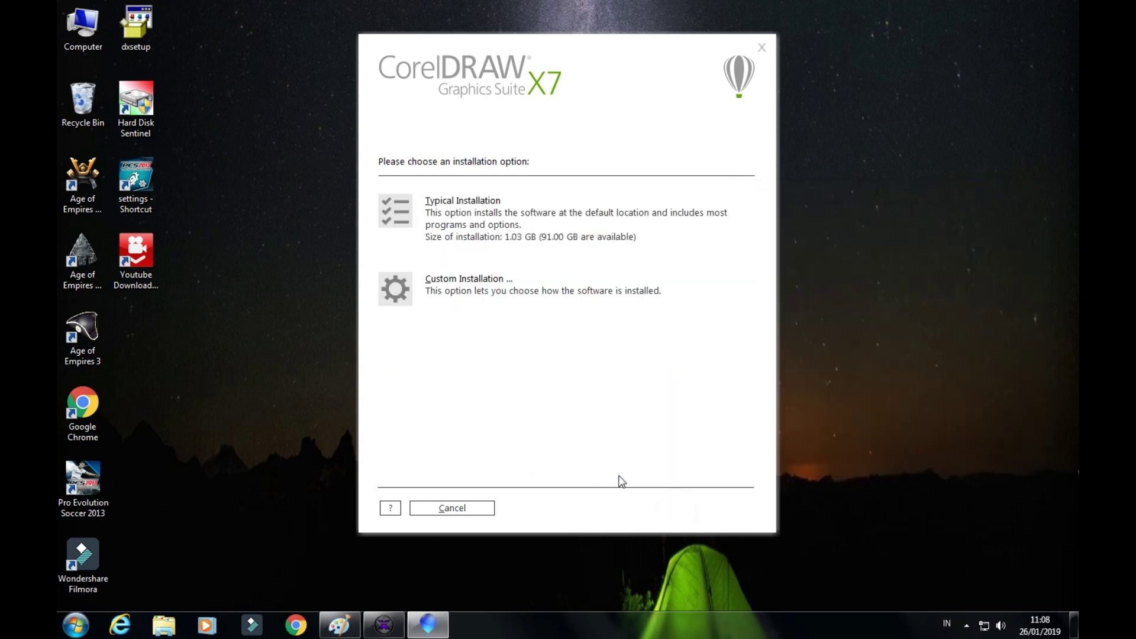
Run a Custom installation of all five programs to the default Program Files folder
{"action": "left_click", "coordinate": [474, 293]}
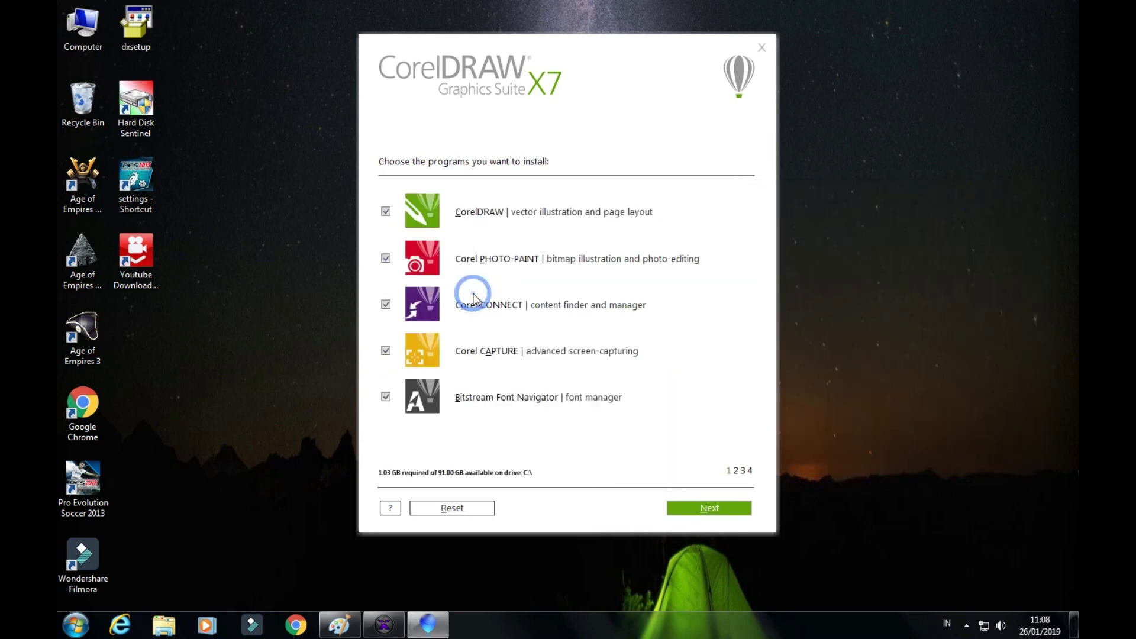
{"action": "left_click", "coordinate": [703, 506]}
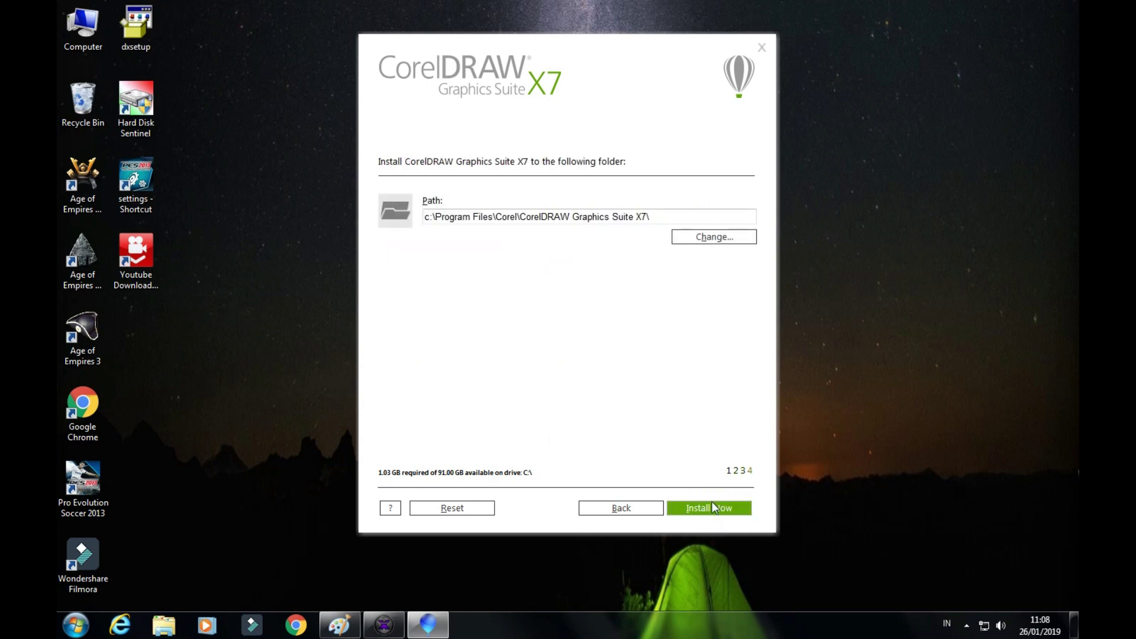
{"action": "left_click", "coordinate": [716, 507]}
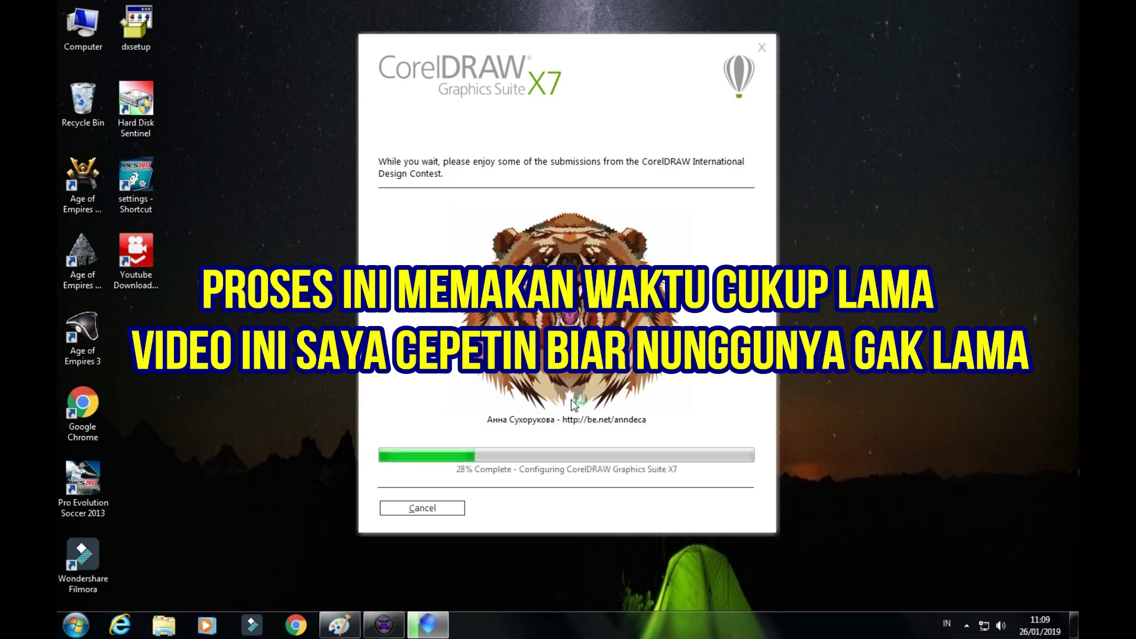
{"action": "left_click", "coordinate": [384, 625]}
{"action": "left_click_drag", "start_coordinate": [876, 198], "coordinate": [915, 7]}
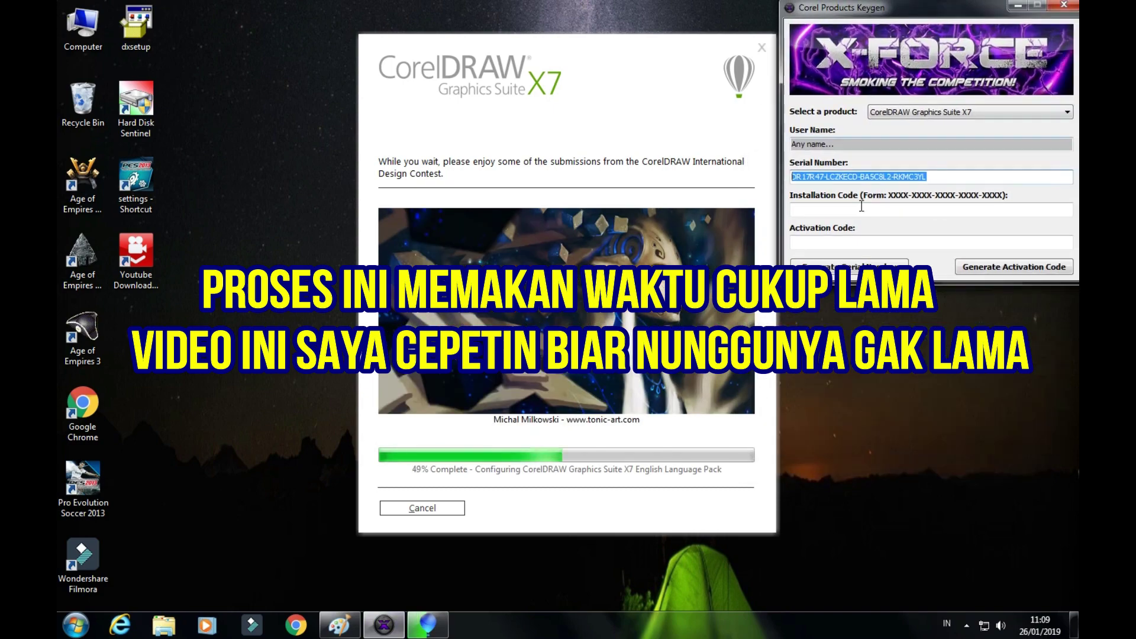
{"action": "left_click", "coordinate": [320, 130]}
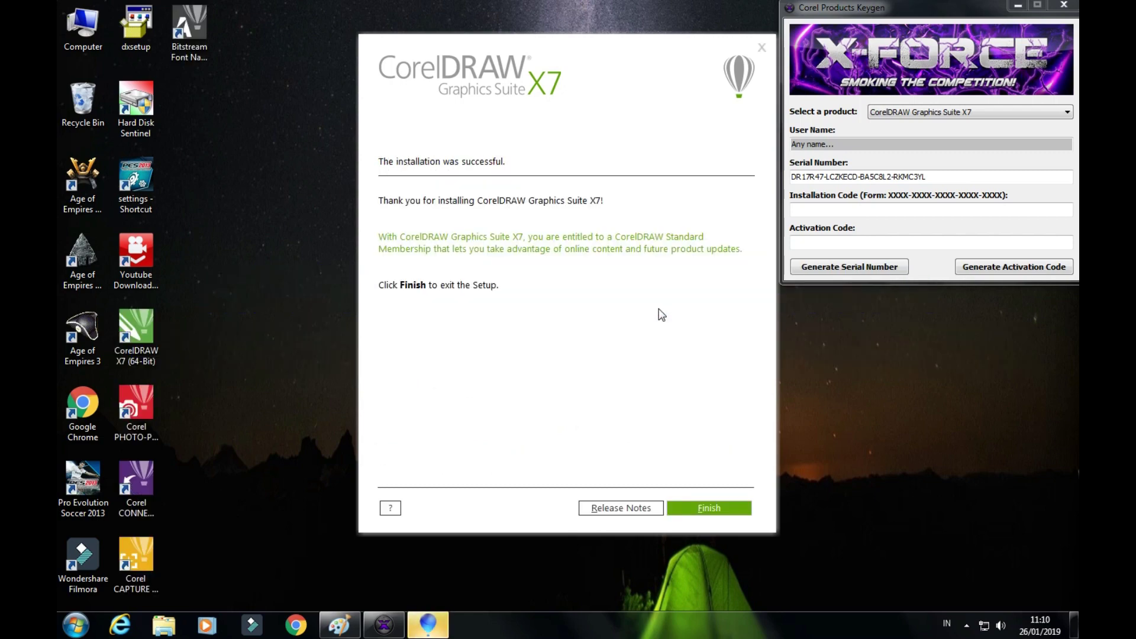
Click Finish to close the completed installer
{"action": "left_click", "coordinate": [740, 507]}
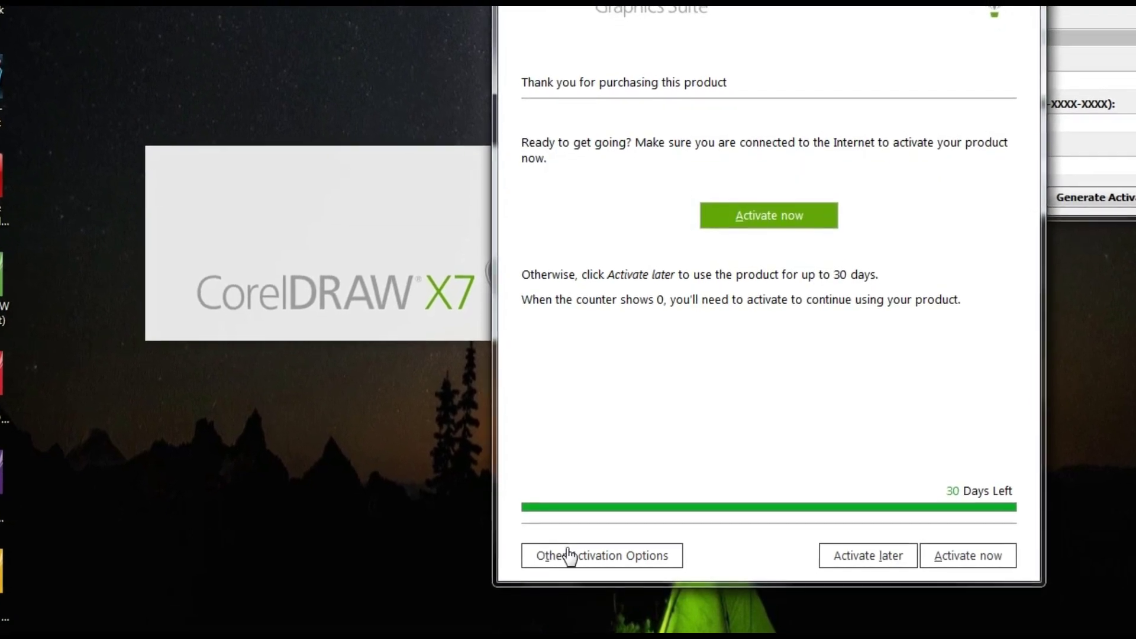
Switch to offline activation and enter the installation code into the code generator
{"action": "left_click", "coordinate": [568, 555]}
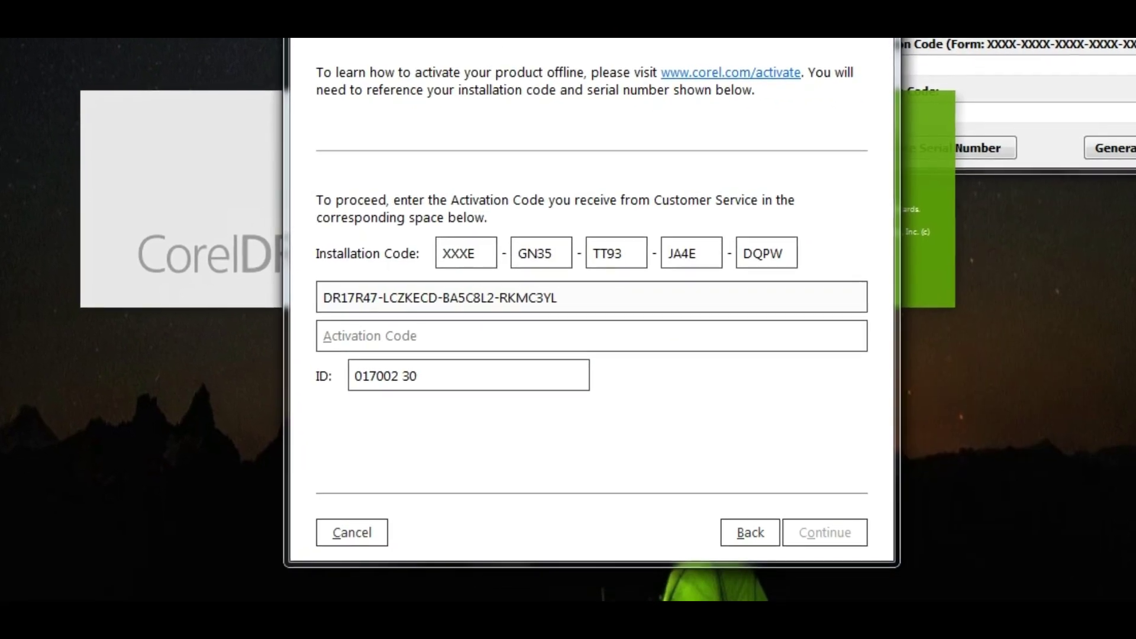
{"action": "left_click_drag", "start_coordinate": [547, 40], "coordinate": [341, 39]}
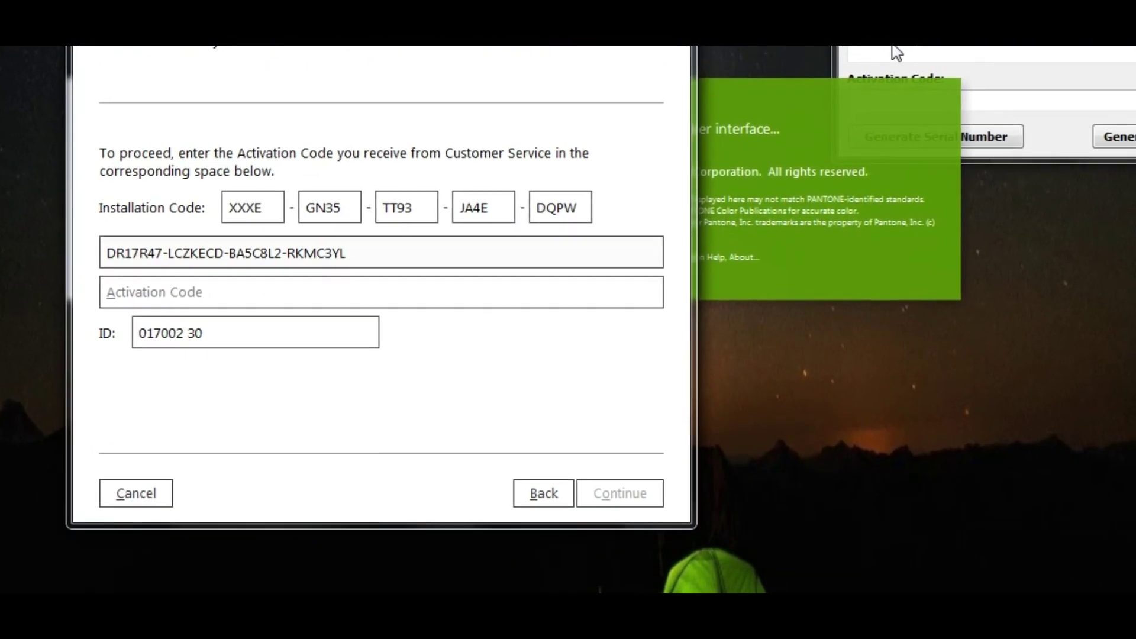
{"action": "left_click", "coordinate": [930, 52]}
{"action": "left_click_drag", "start_coordinate": [917, 1], "coordinate": [740, 151]}
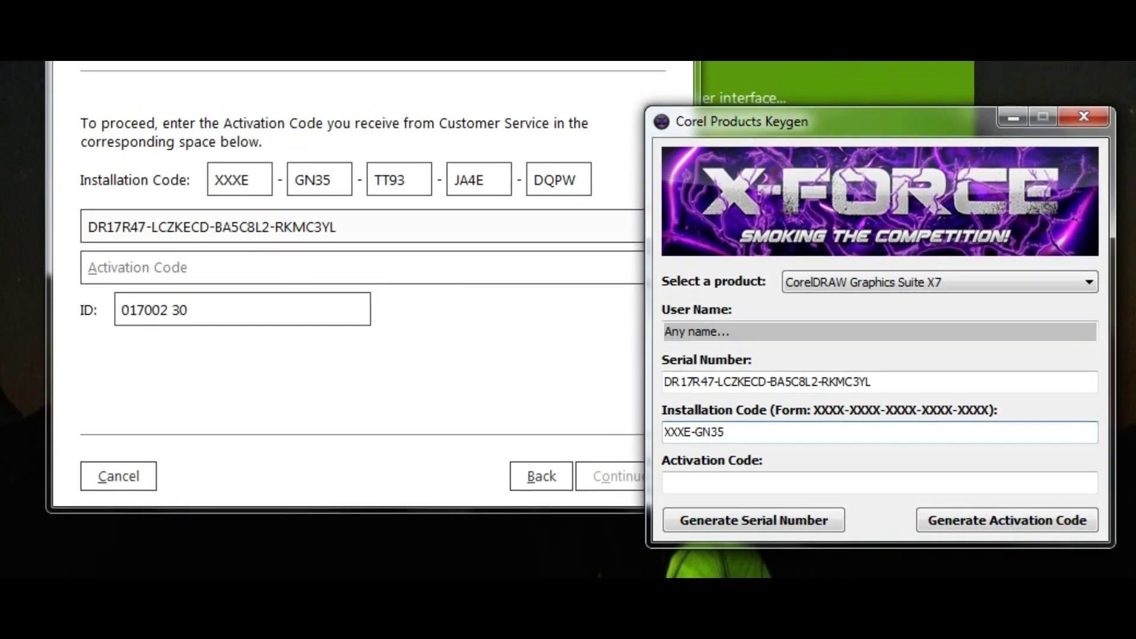
{"action": "type", "text": "-TT93"}
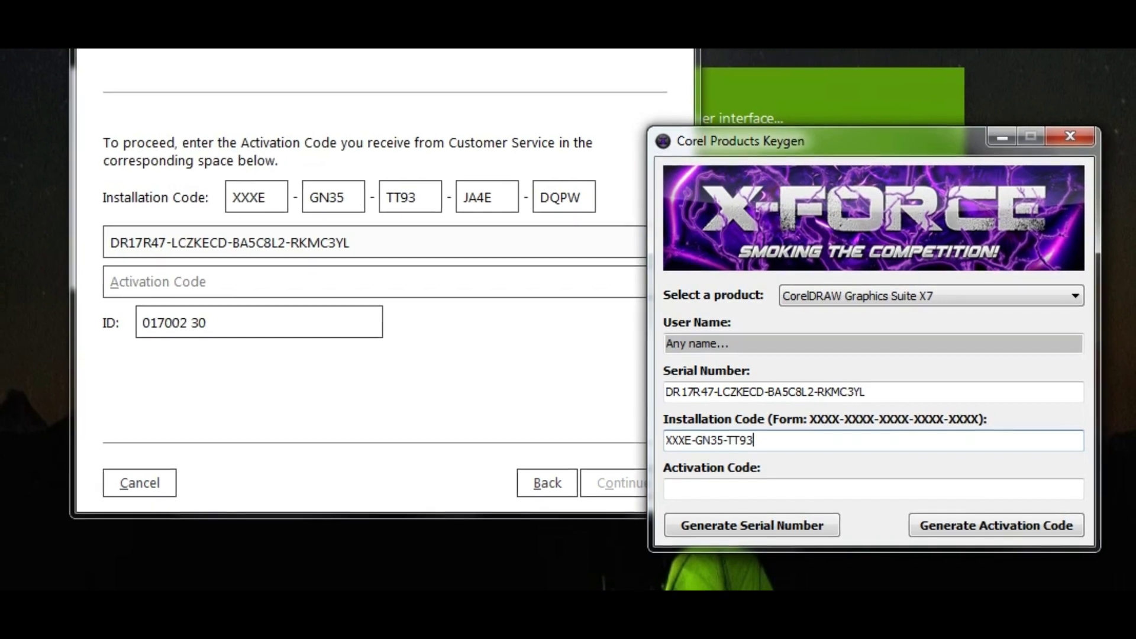
{"action": "type", "text": "-"}
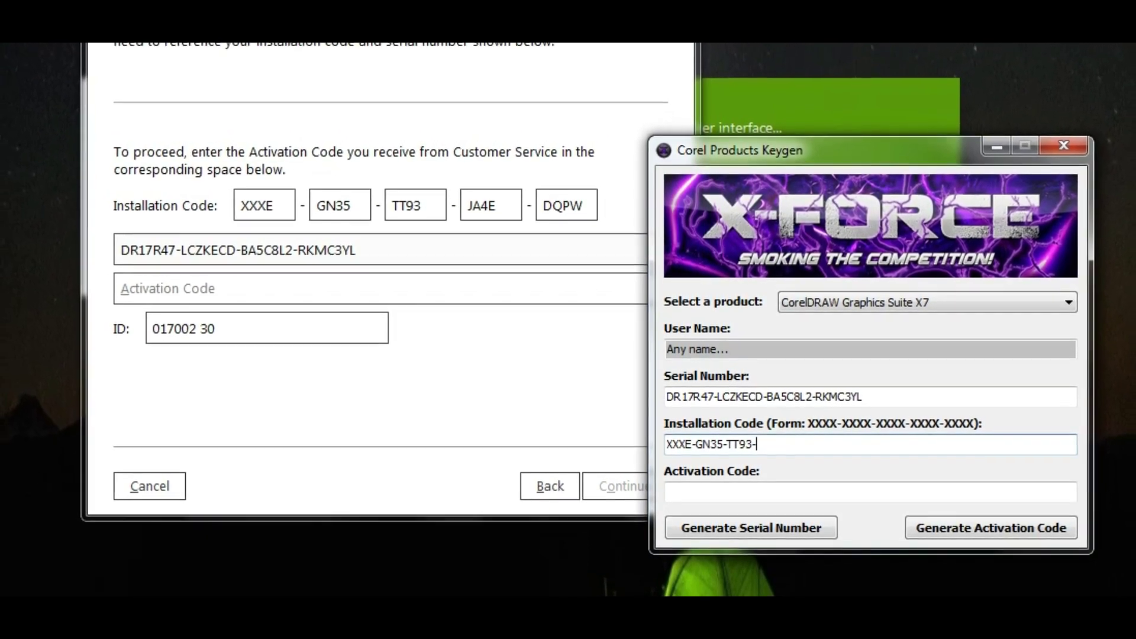
{"action": "type", "text": "JA"}
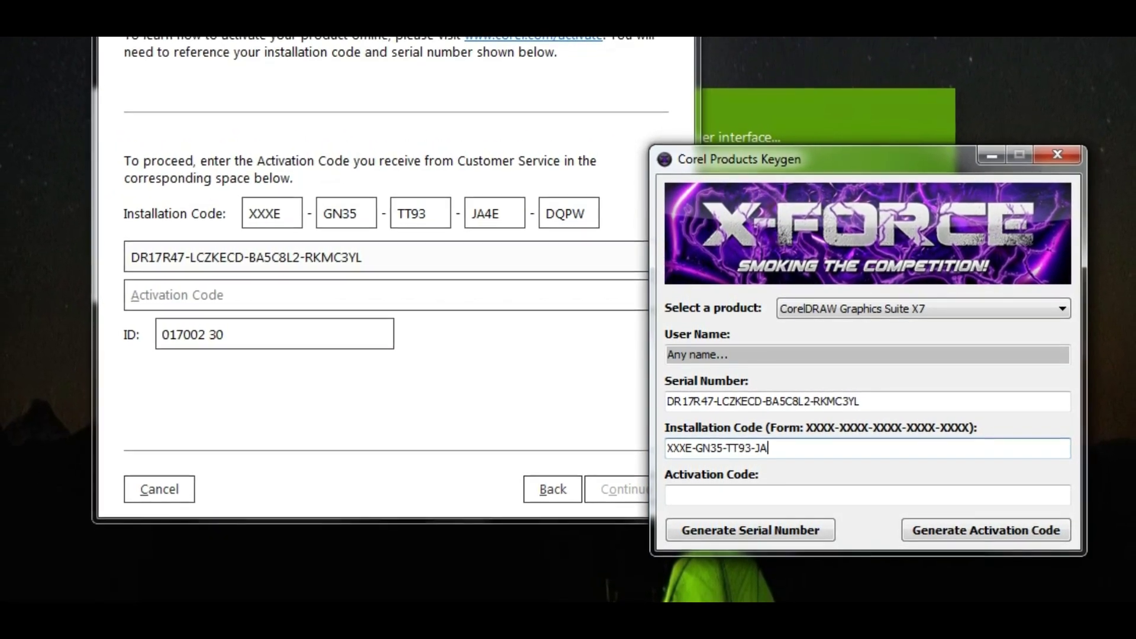
{"action": "type", "text": "4E-"}
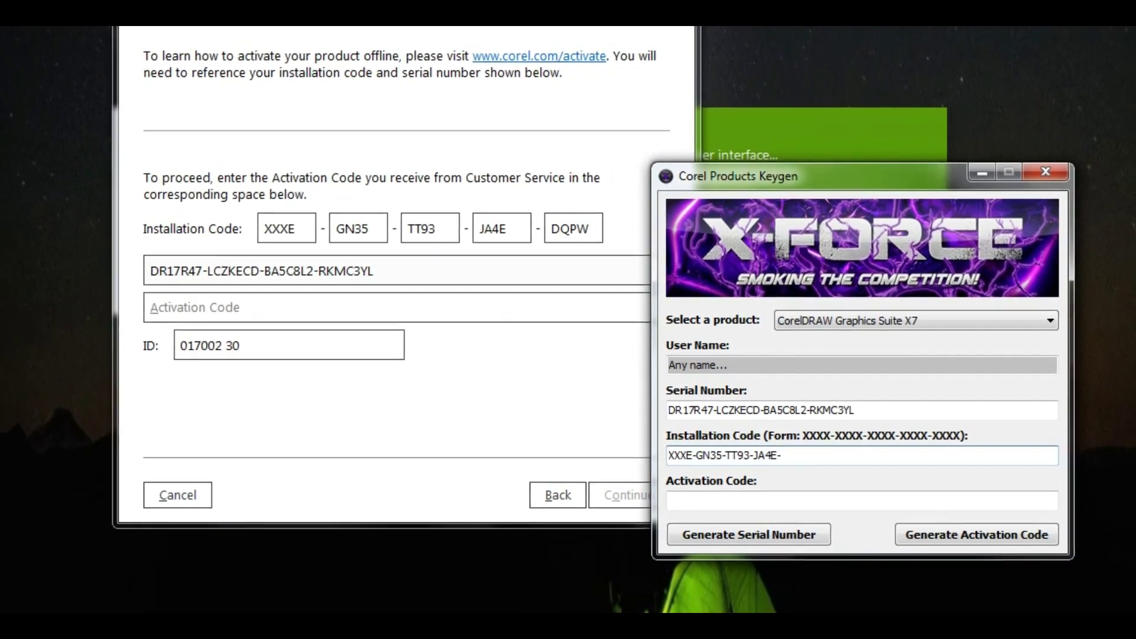
{"action": "type", "text": "DQPW"}
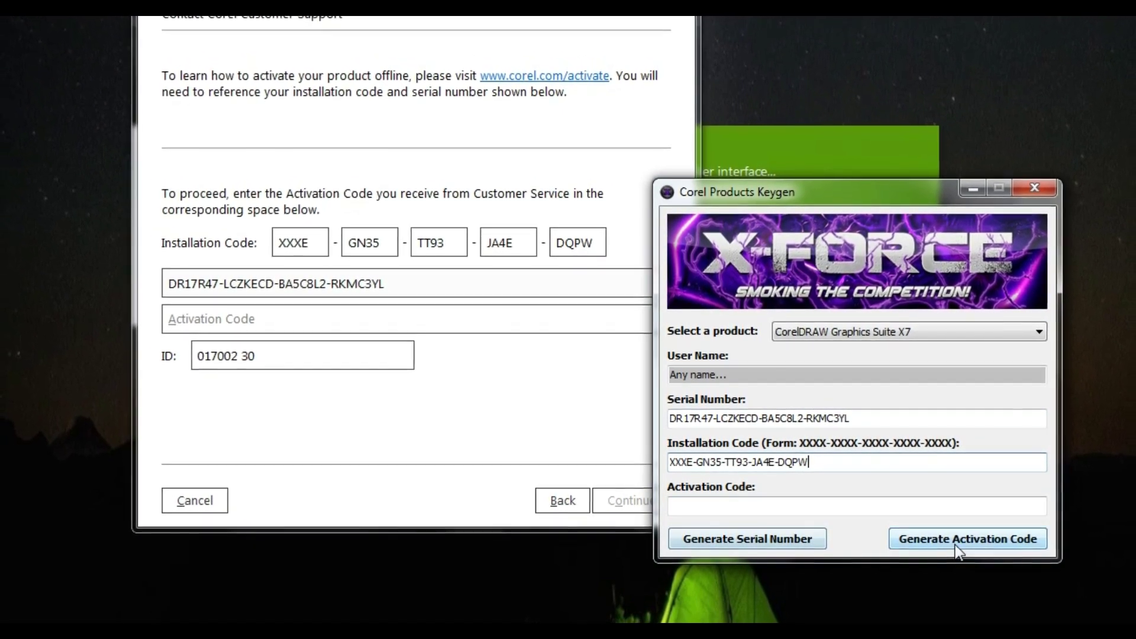
Generate an activation code and paste it into the Activation Code field
{"action": "left_click", "coordinate": [954, 539]}
{"action": "left_click_drag", "start_coordinate": [799, 509], "coordinate": [663, 512]}
{"action": "right_click", "coordinate": [690, 509]}
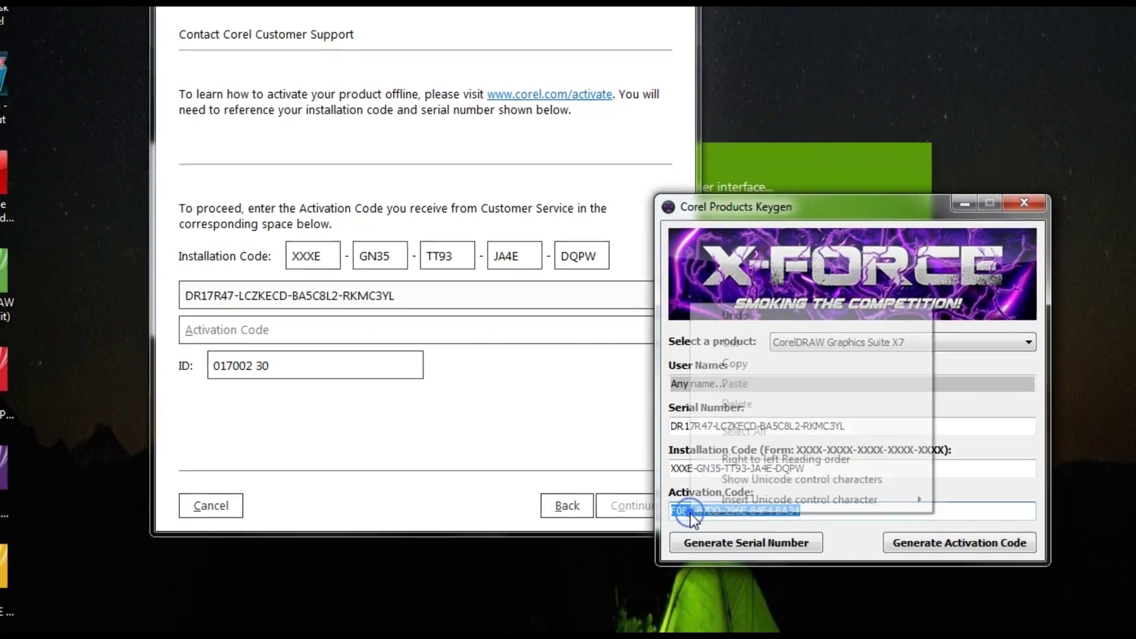
{"action": "left_click", "coordinate": [747, 366]}
{"action": "left_click", "coordinate": [384, 335]}
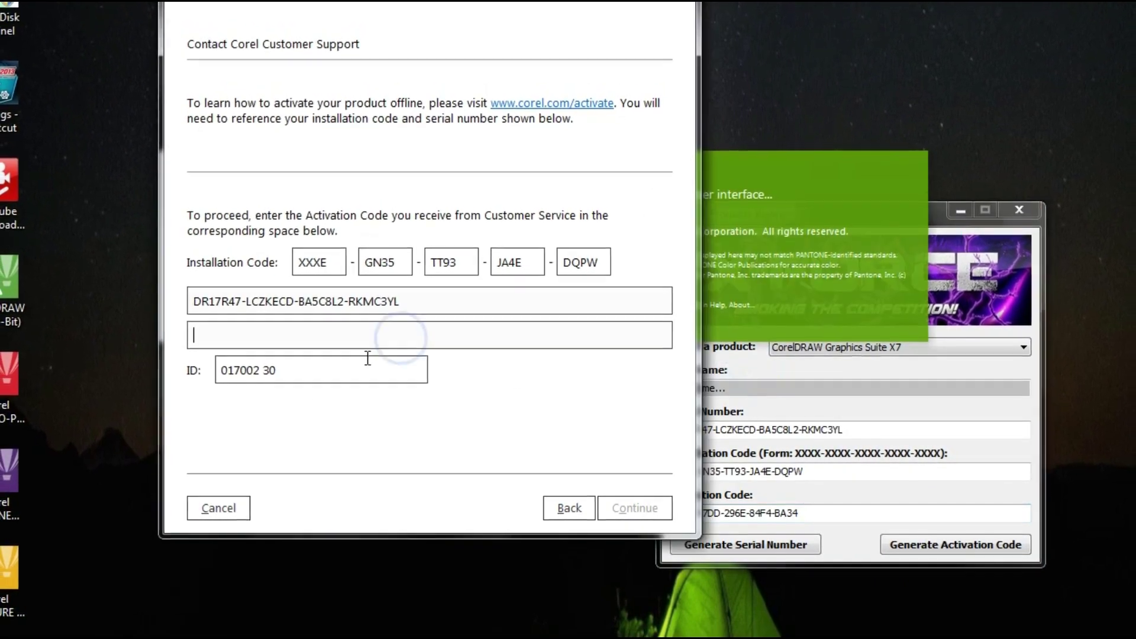
{"action": "key", "text": "ctrl+v"}
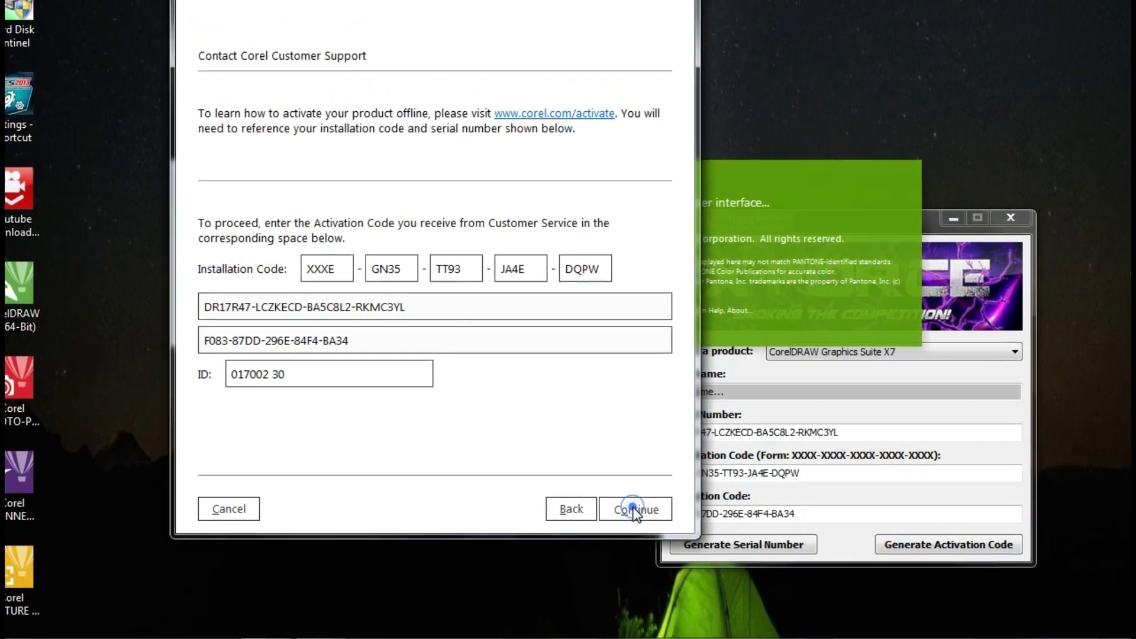
Submit the activation code and dismiss the invalid serial number error
{"action": "left_click", "coordinate": [636, 508]}
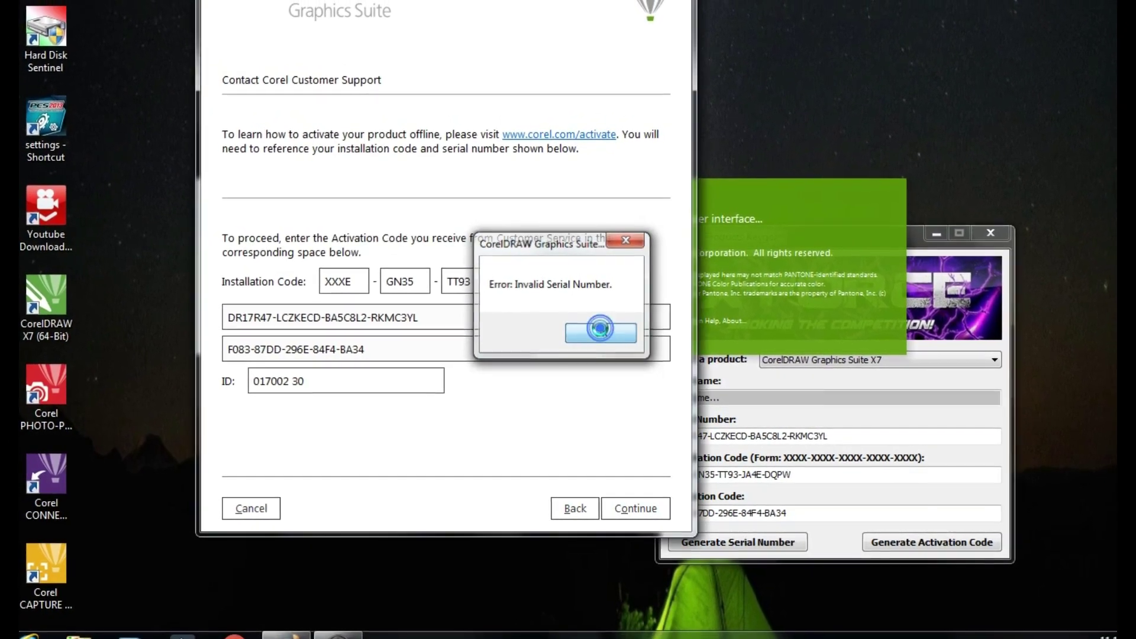
{"action": "left_click", "coordinate": [600, 330]}
{"action": "left_click", "coordinate": [760, 396]}
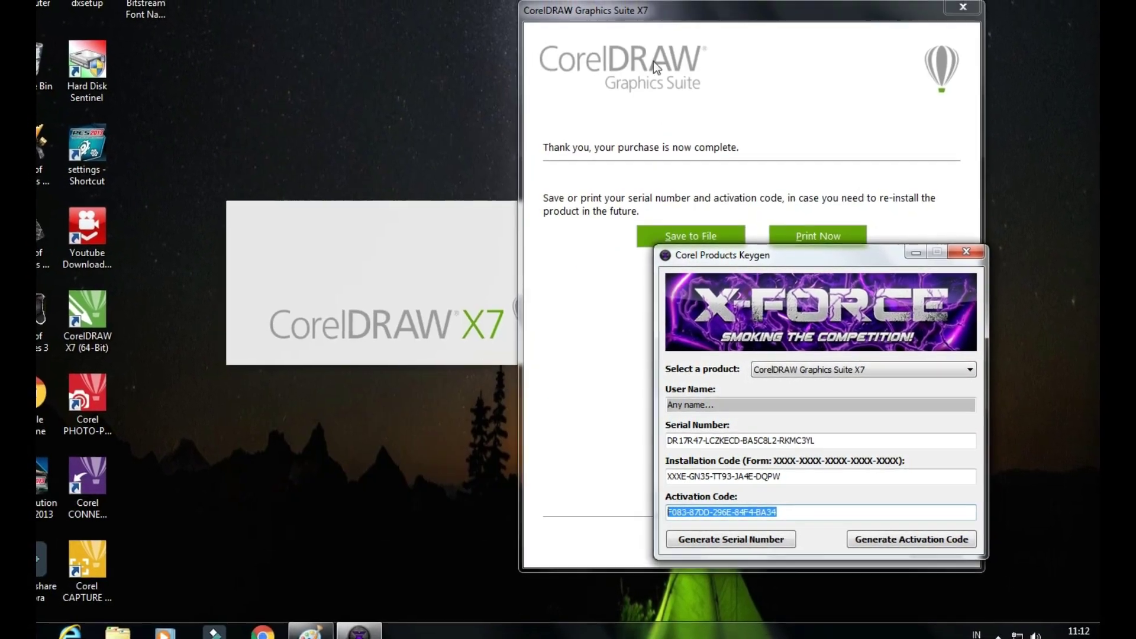
Save the serial and activation code as a text file in Documents, keeping the dialog open
{"action": "left_click", "coordinate": [613, 28]}
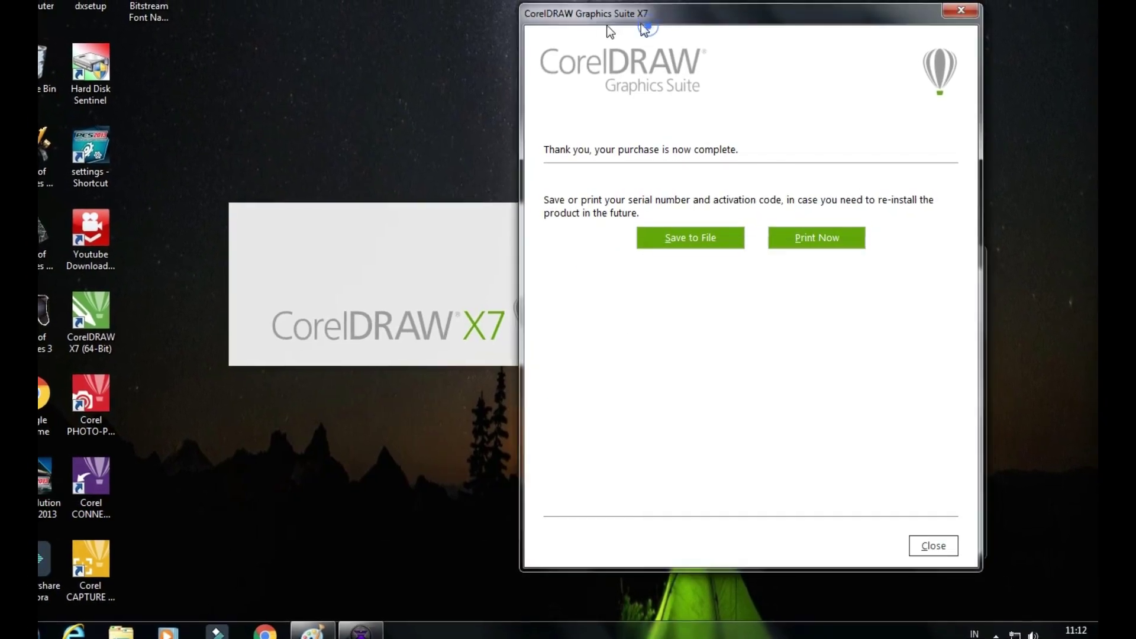
{"action": "left_click", "coordinate": [700, 253]}
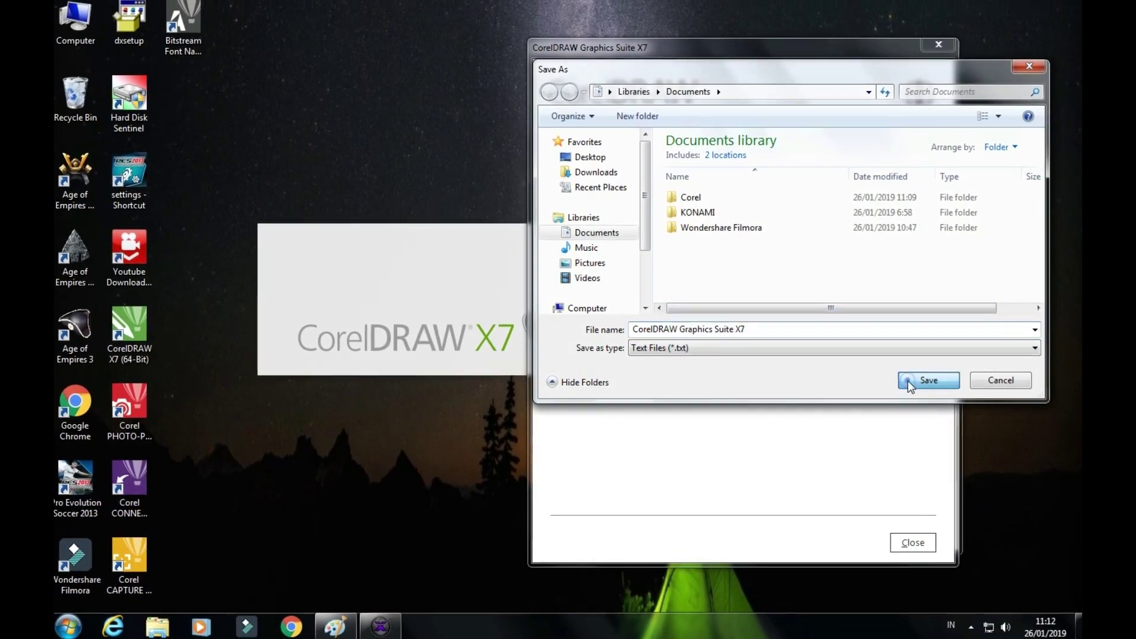
{"action": "left_click", "coordinate": [914, 379]}
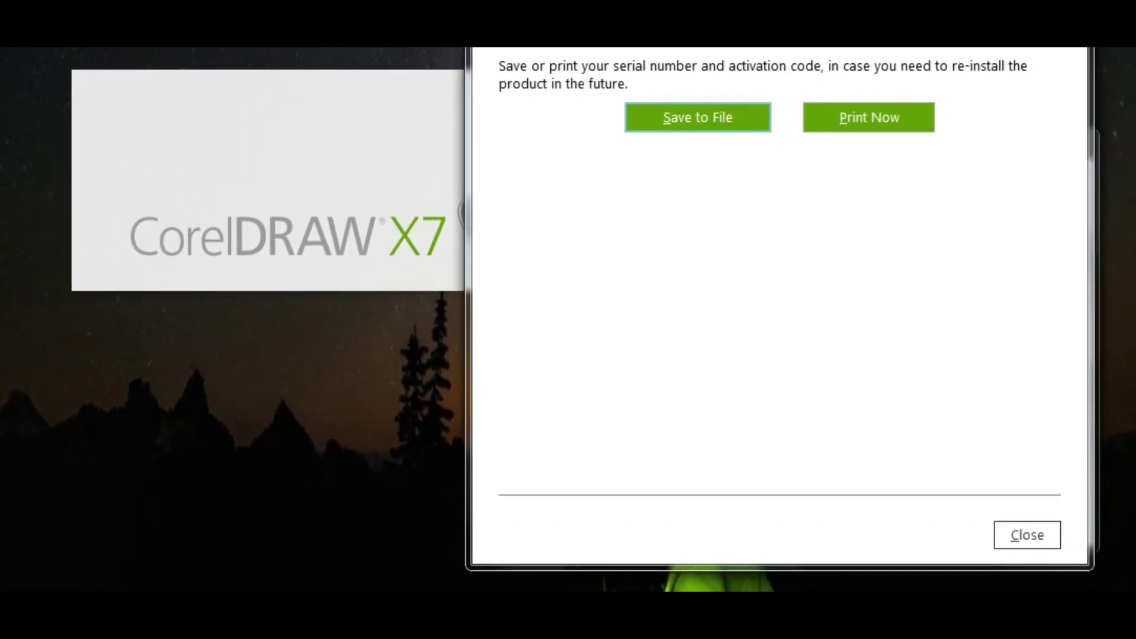
{"action": "key", "text": "Escape"}
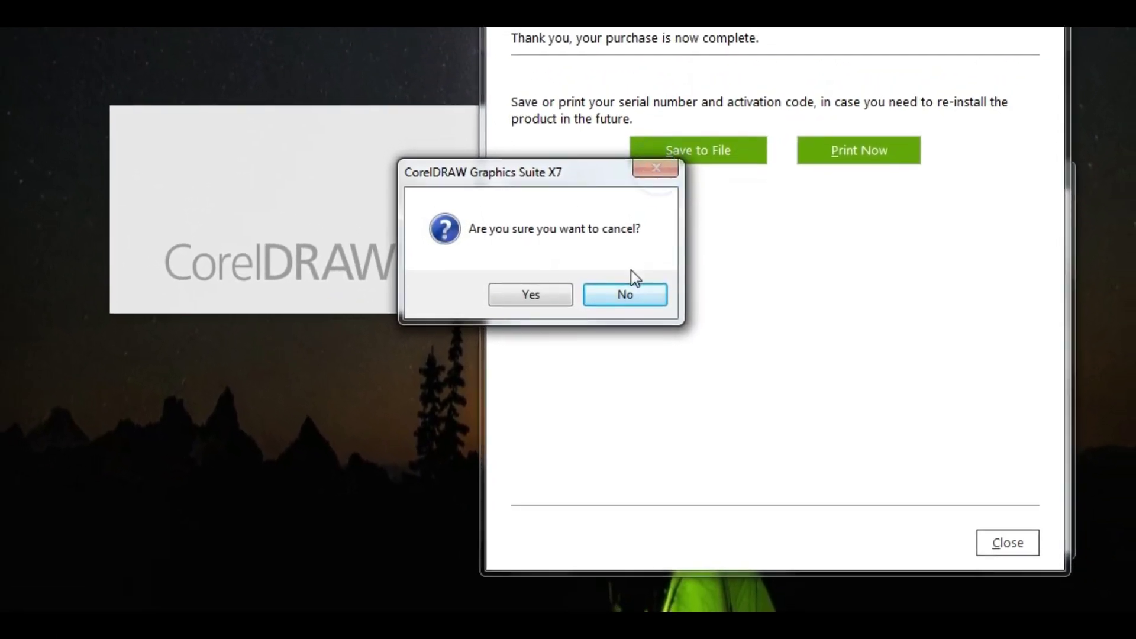
{"action": "left_click", "coordinate": [627, 274]}
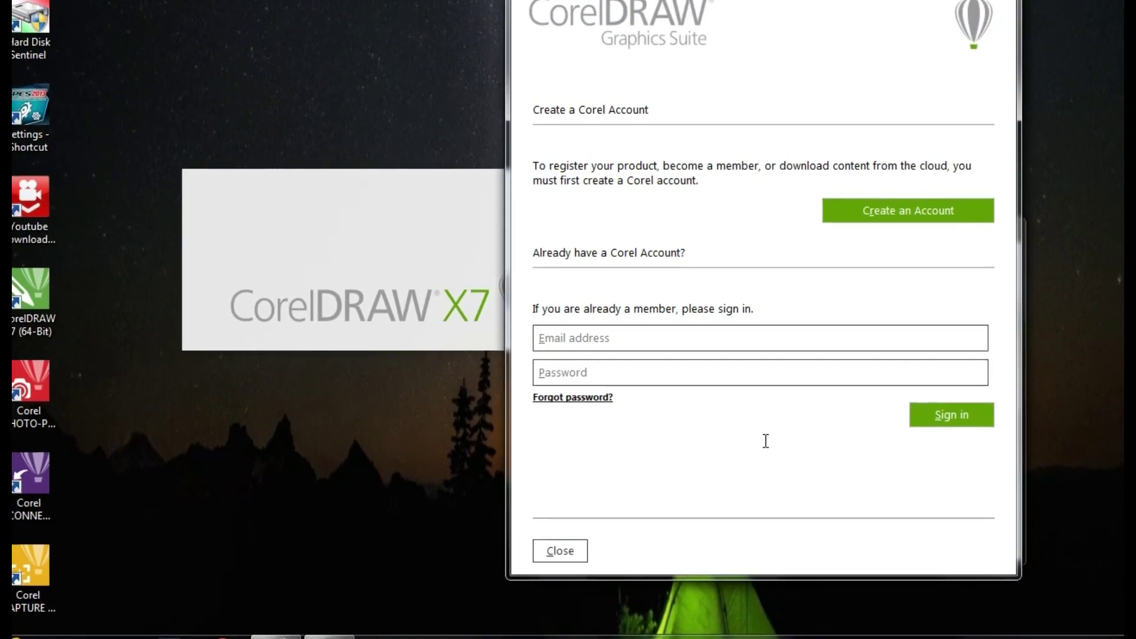
Dismiss the Corel account prompt and code generator, then close CorelDRAW from its Welcome Screen
{"action": "left_click", "coordinate": [563, 549]}
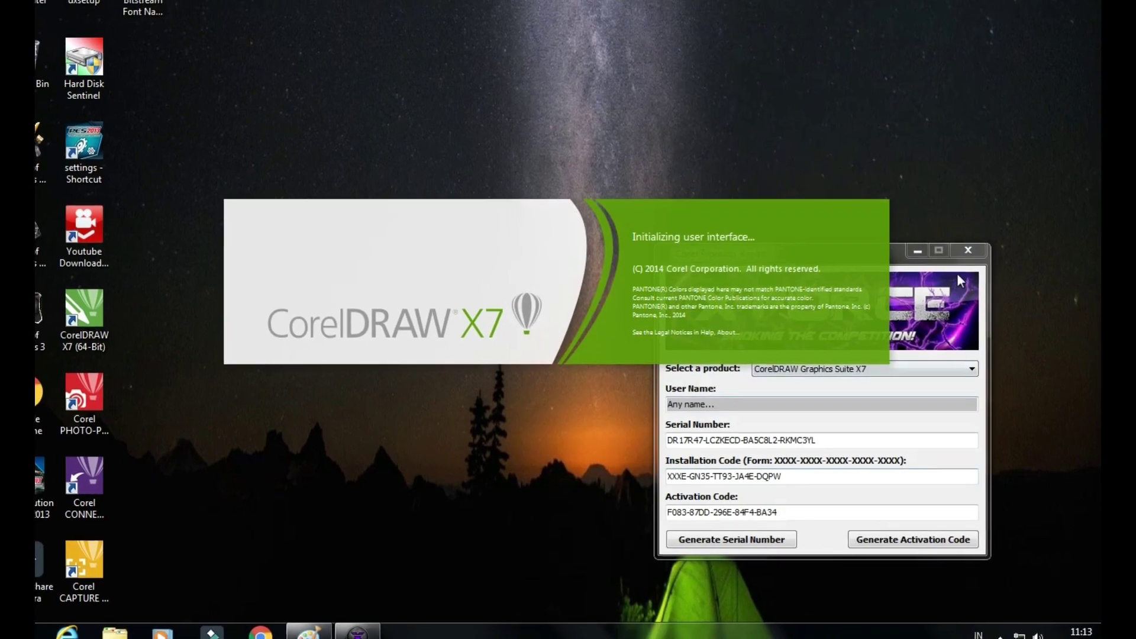
{"action": "left_click", "coordinate": [955, 256]}
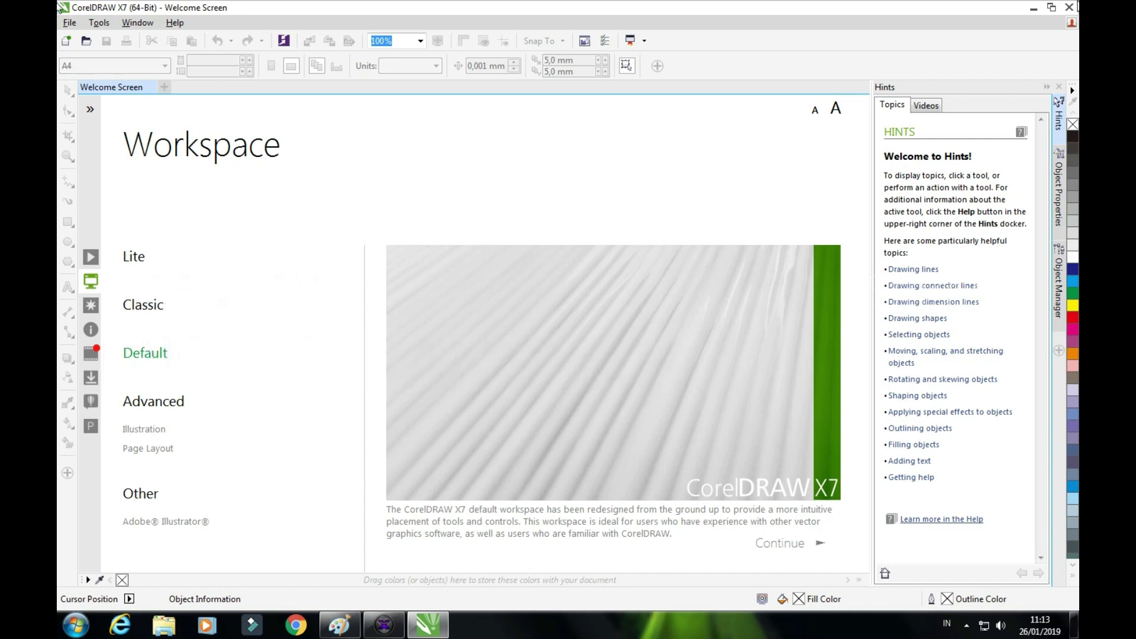
{"action": "left_click", "coordinate": [1071, 8]}
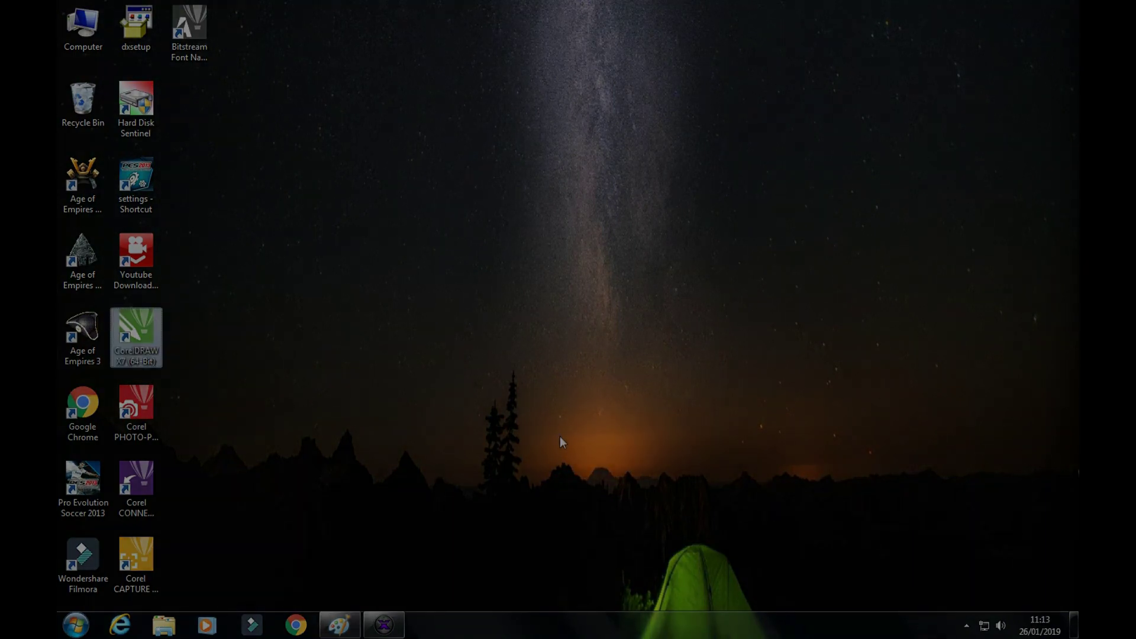